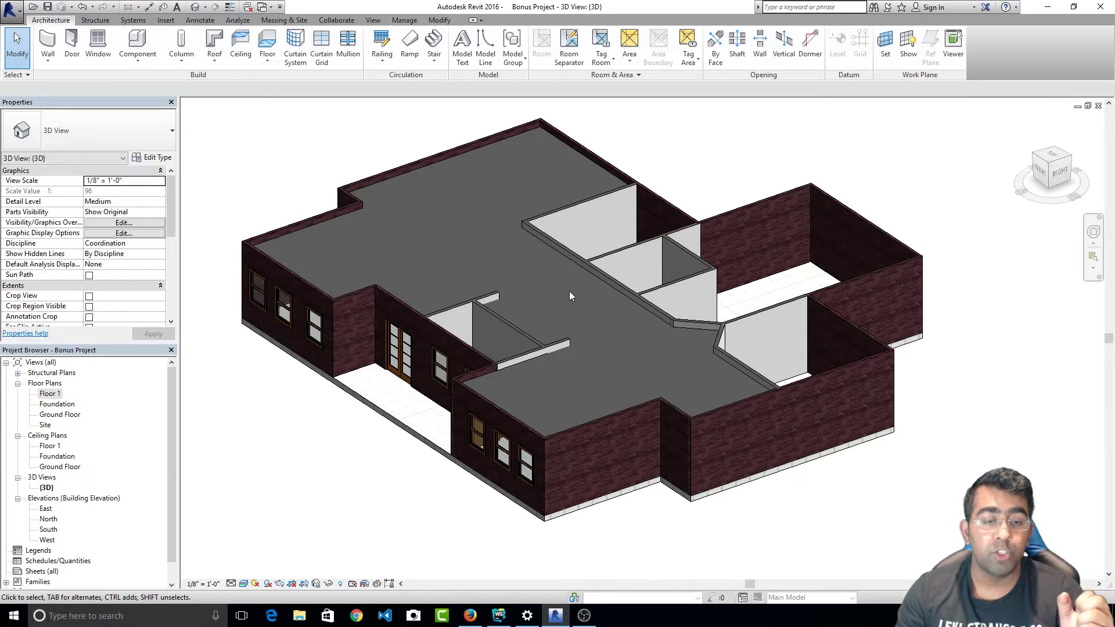
Review the properties of the Floor 1, Foundation, Ground Floor and Site plans
scroll(173, 192, "down", 1)
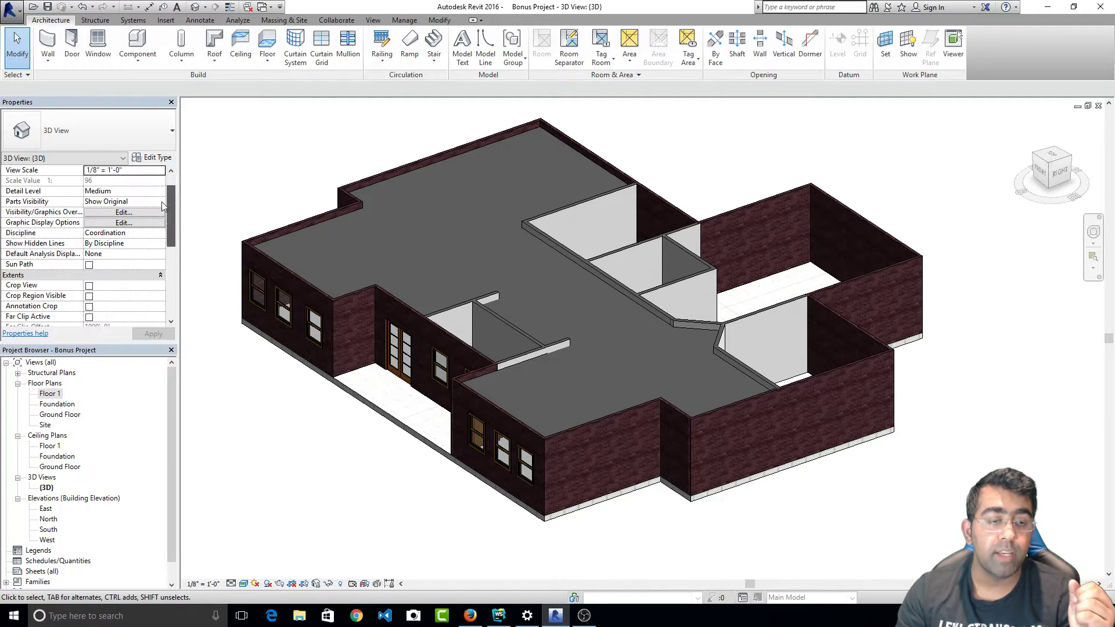
scroll(163, 209, "down", 3)
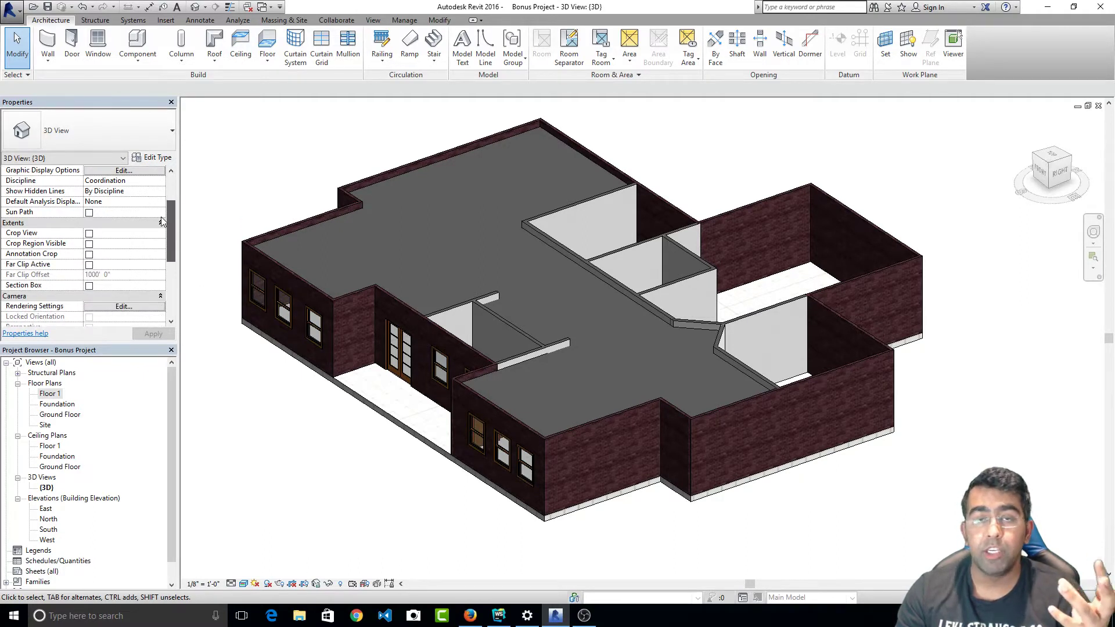
scroll(164, 227, "down", 2)
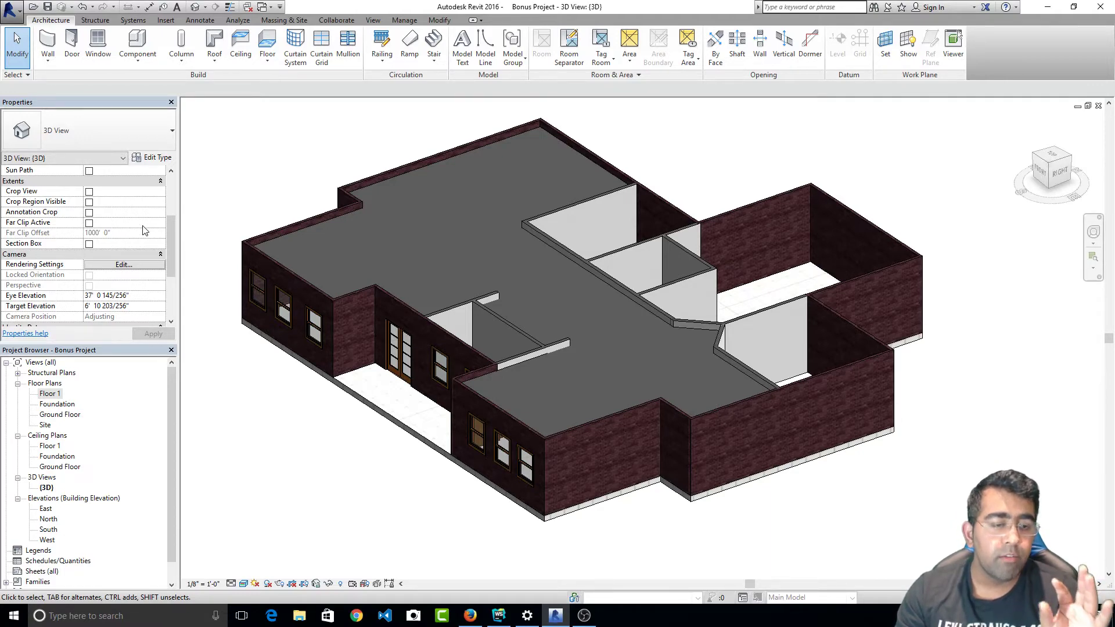
left_click_drag(171, 240, 168, 266)
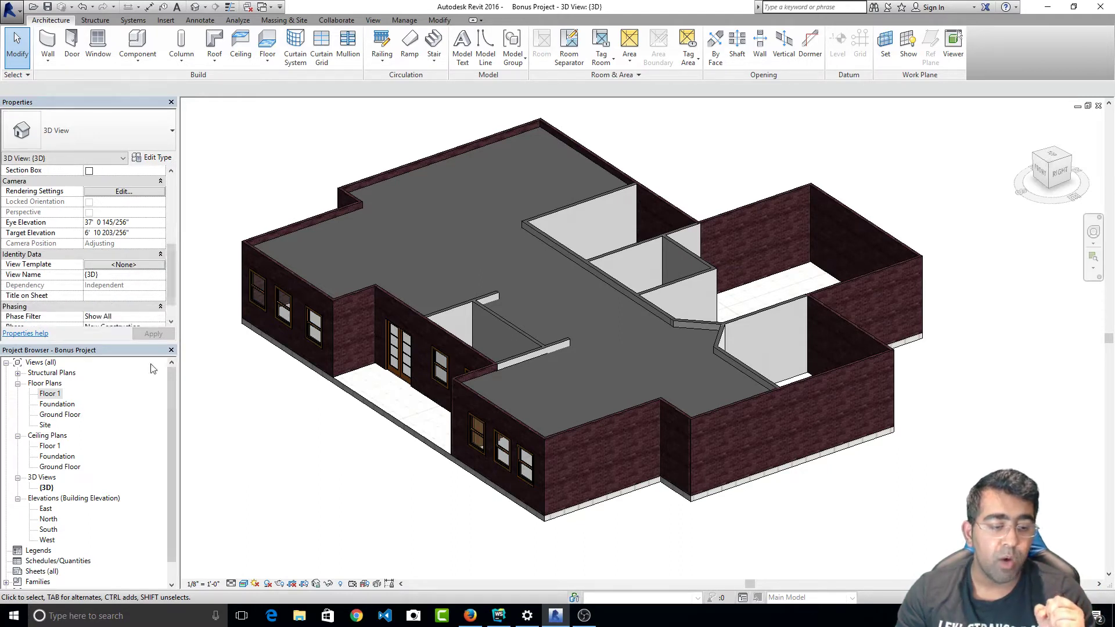
left_click(49, 395)
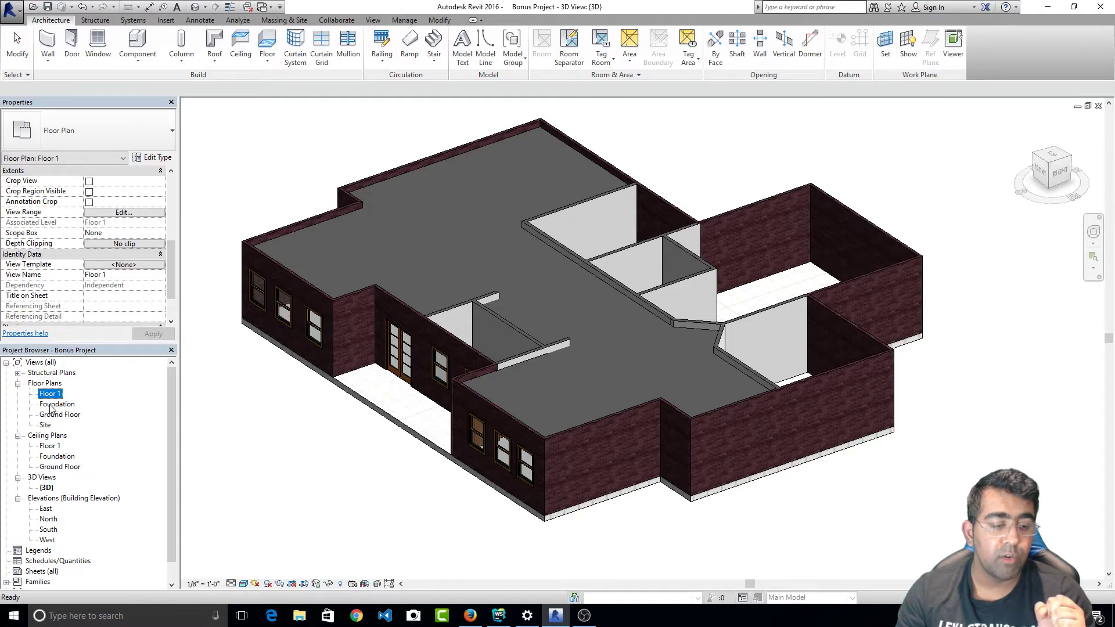
left_click(55, 404)
left_click(52, 416)
left_click(49, 425)
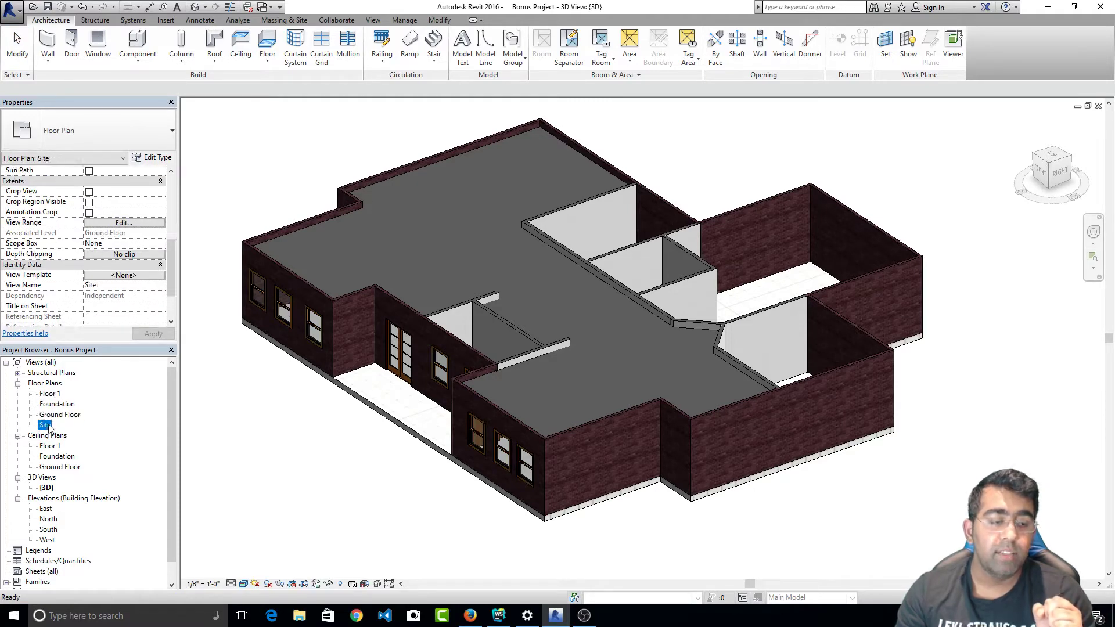
Open the Ground Floor plan, window-select its walls, then switch to the Floor 1 plan
double_click(60, 415)
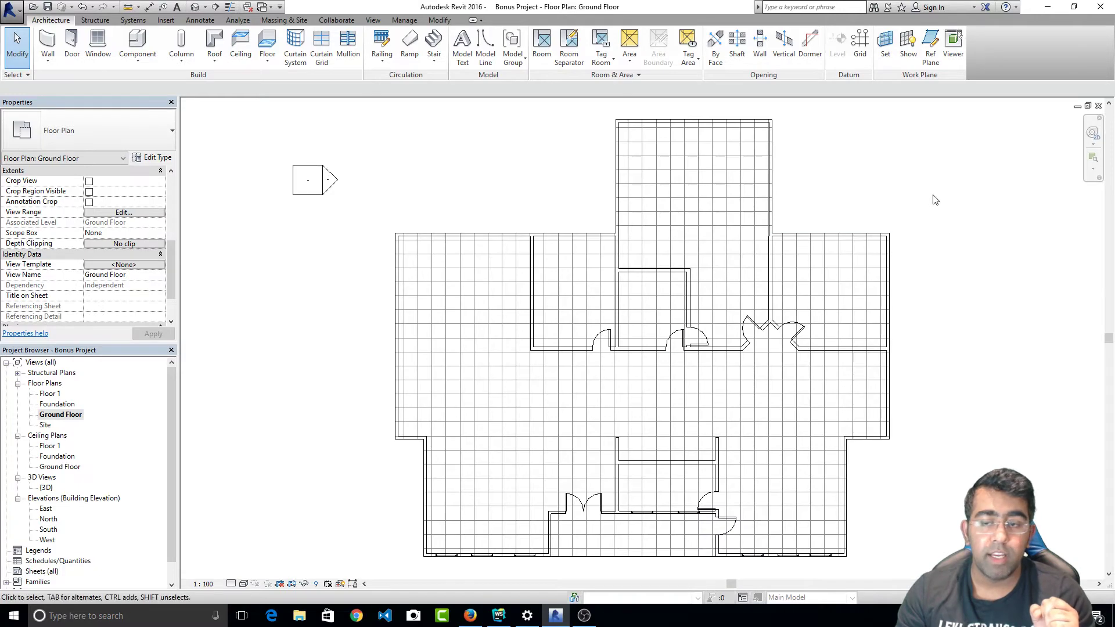
left_click_drag(936, 199, 269, 443)
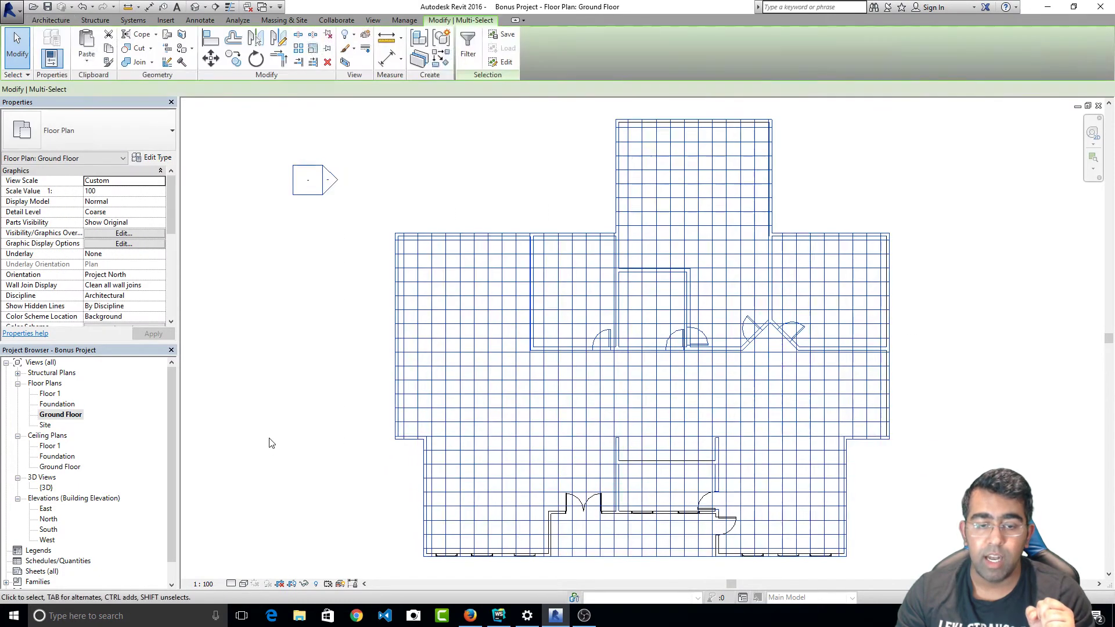
middle_click_drag(306, 369, 219, 366)
left_click_drag(819, 478, 352, 552)
left_click(391, 291)
left_click(819, 319)
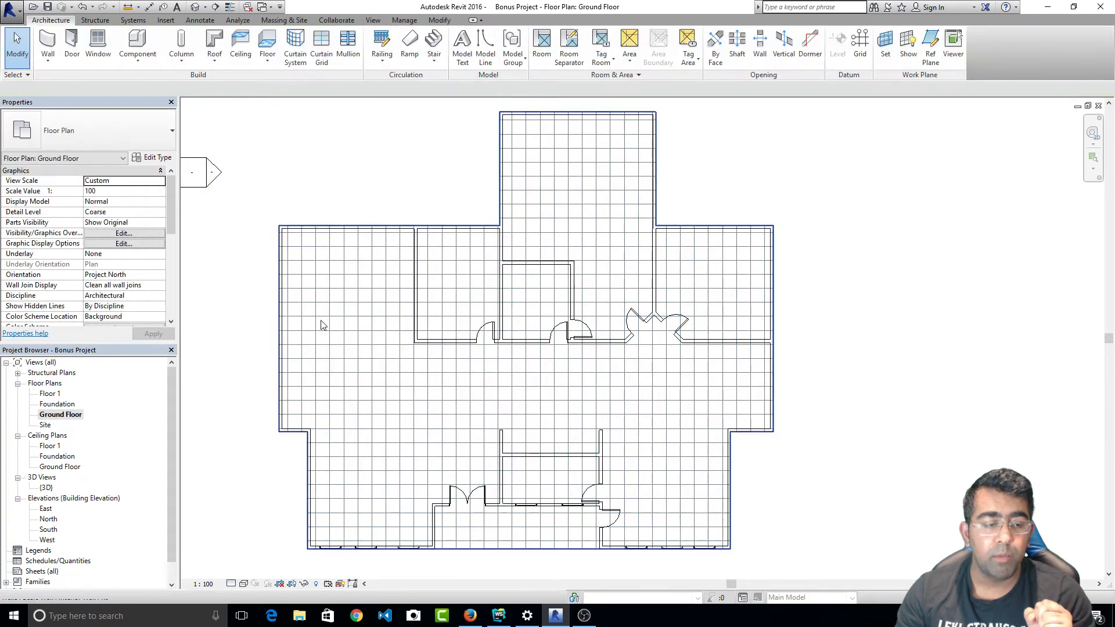
double_click(55, 393)
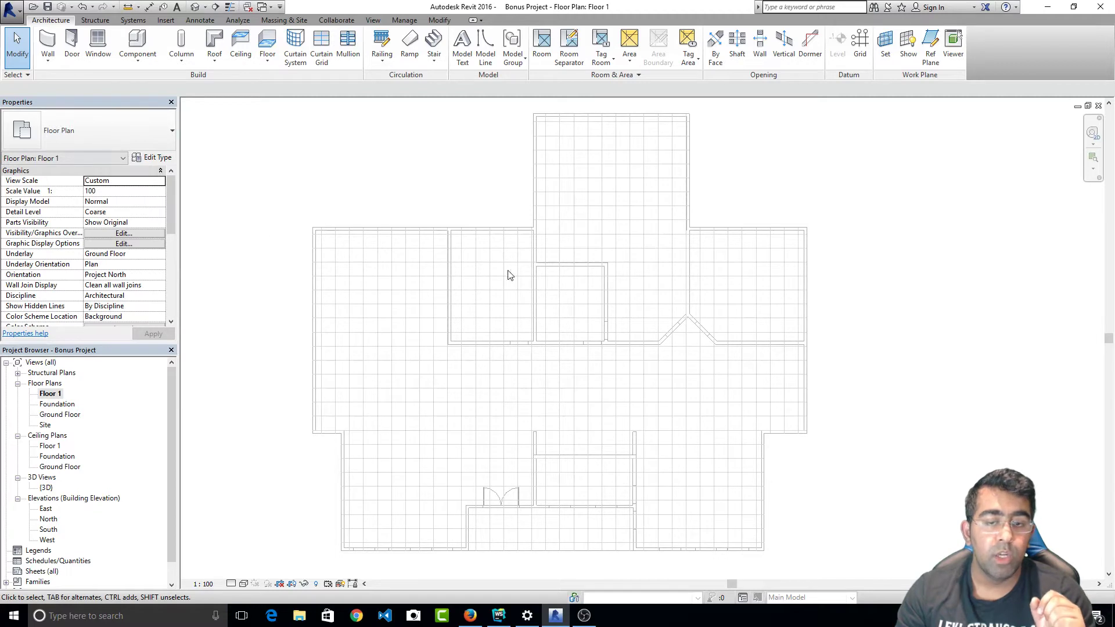
left_click(49, 41)
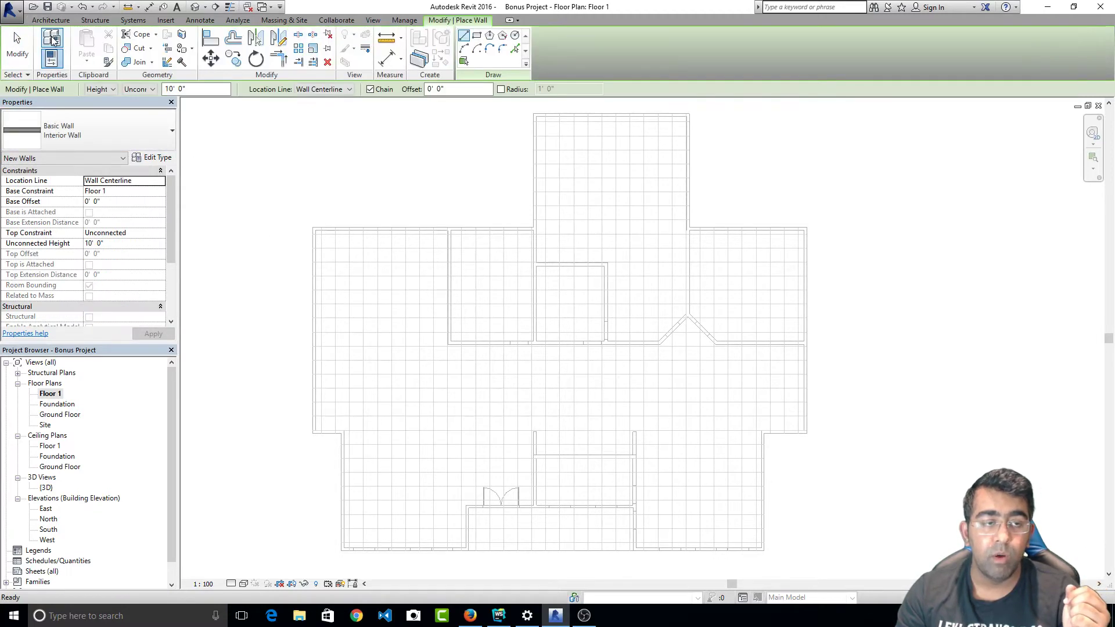
left_click(312, 431)
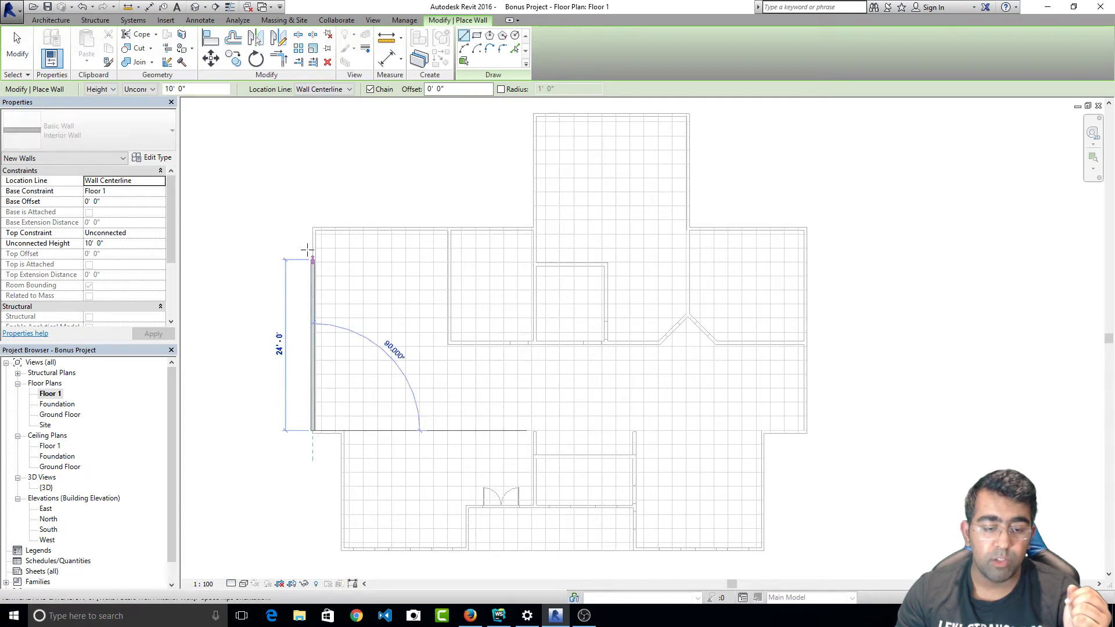
left_click(312, 229)
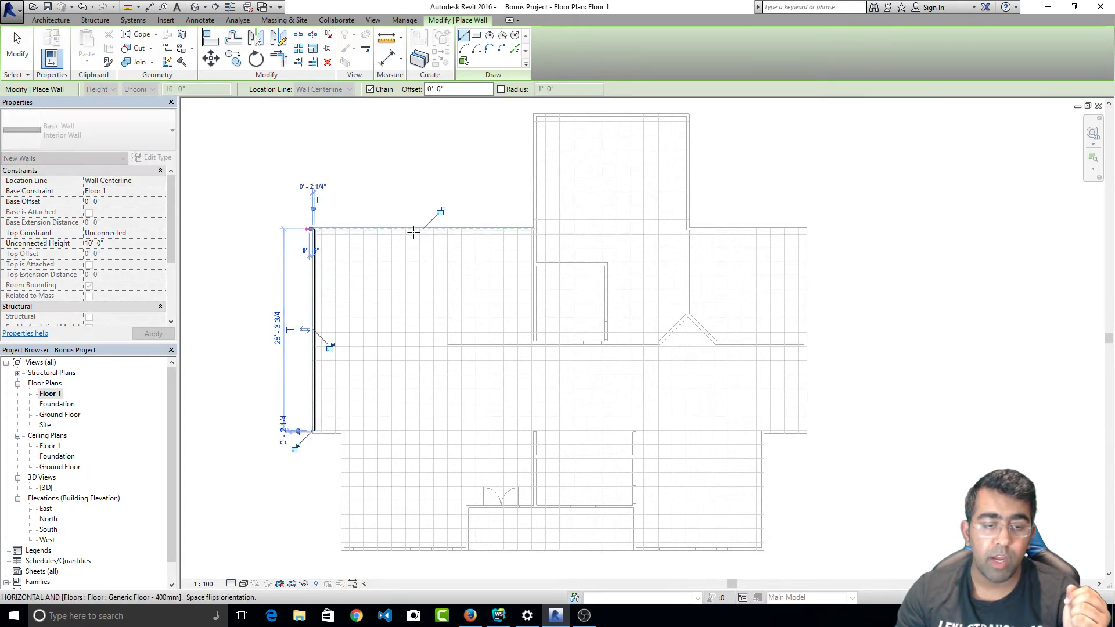
left_click(536, 229)
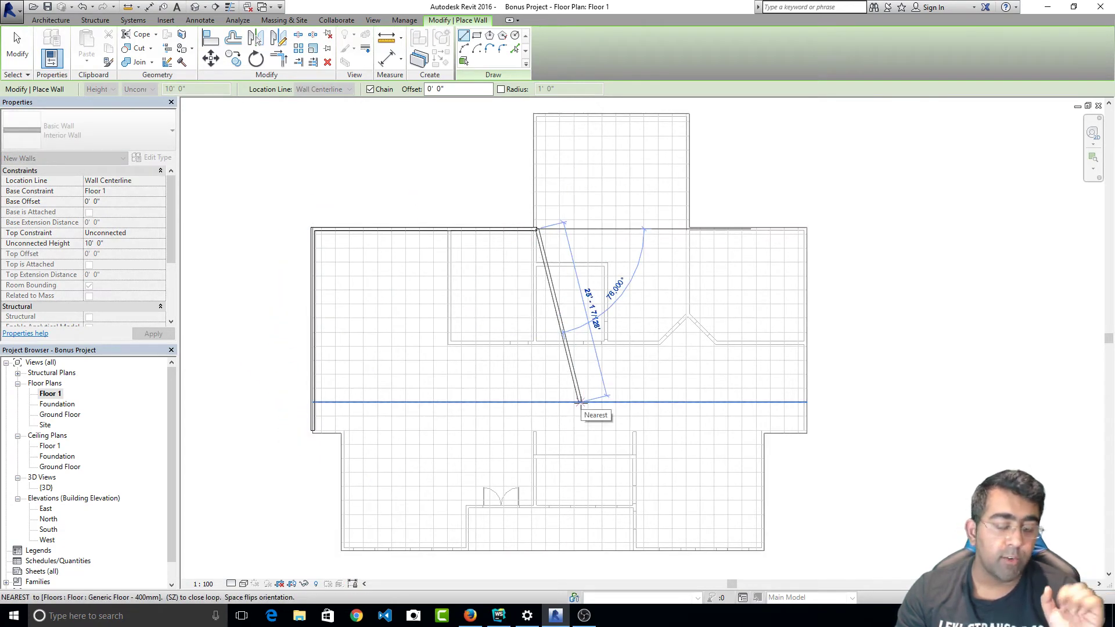
key("Escape")
key("Escape")
left_click_drag(264, 178, 658, 549)
key("Delete")
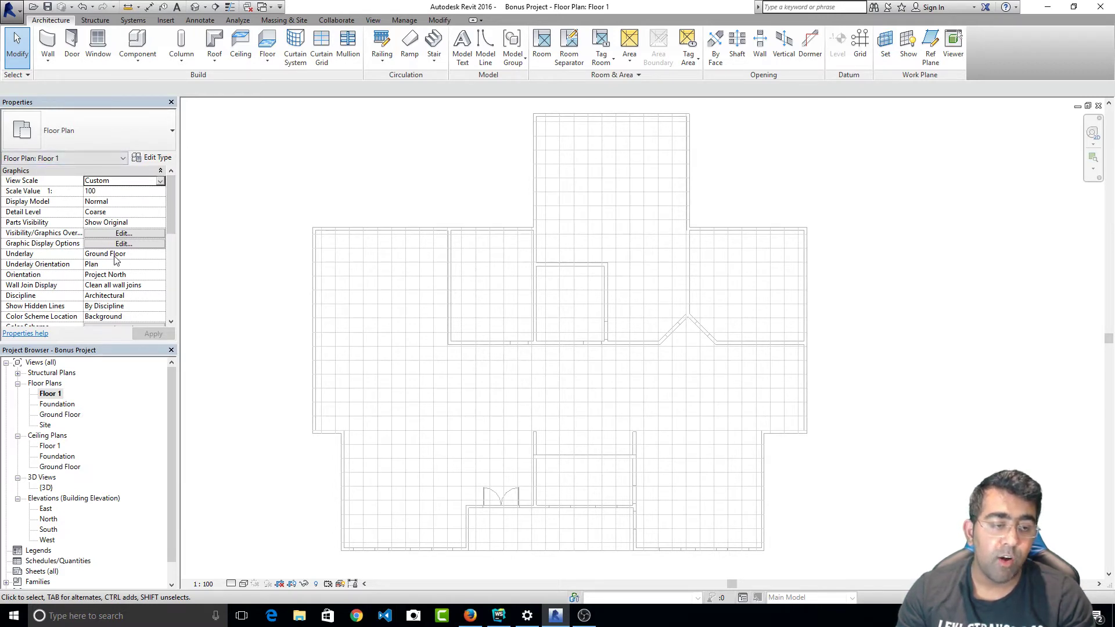
Set the Floor 1 plan's Underlay to None and apply it
left_click(140, 254)
left_click(160, 254)
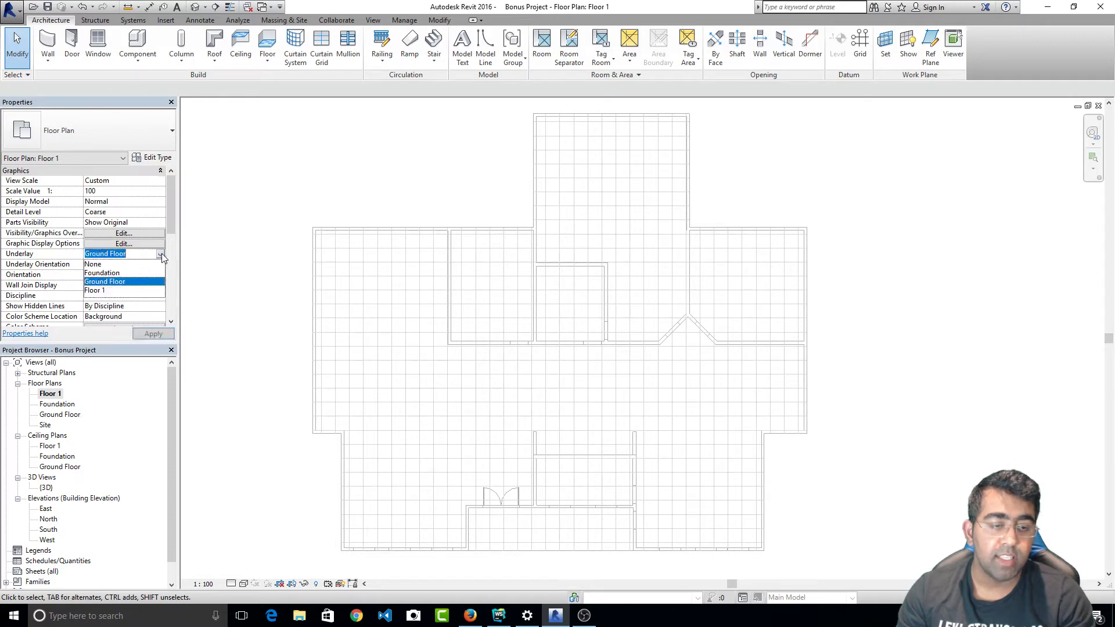
left_click(143, 265)
left_click(150, 336)
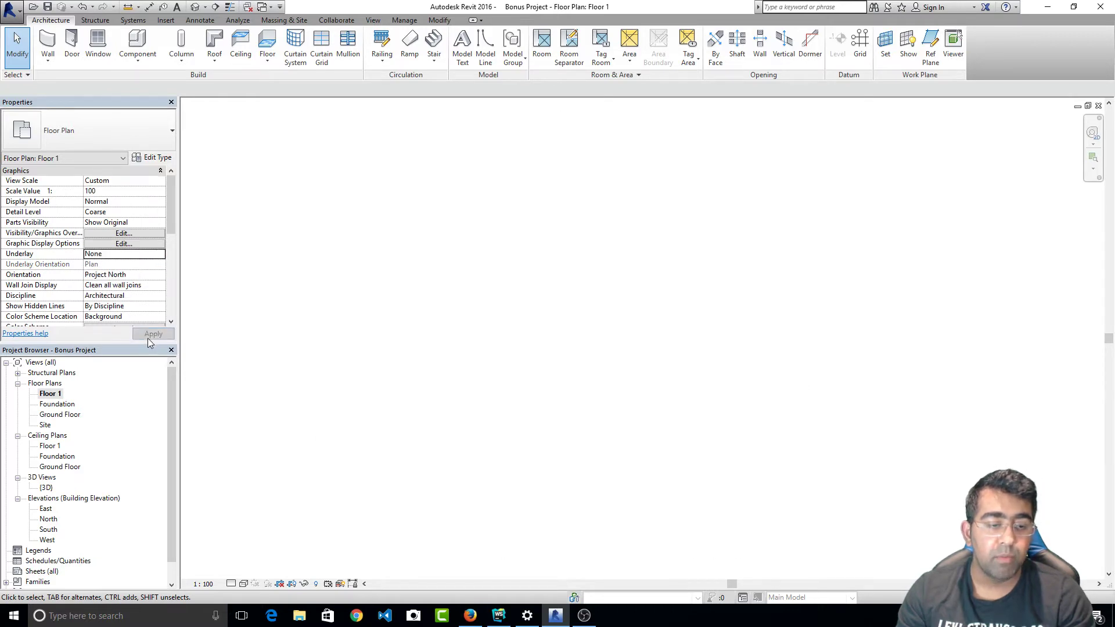
Window-select across the now-empty plan, then bring up the Underlay level list again
left_click_drag(792, 185, 333, 480)
left_click_drag(353, 197, 830, 508)
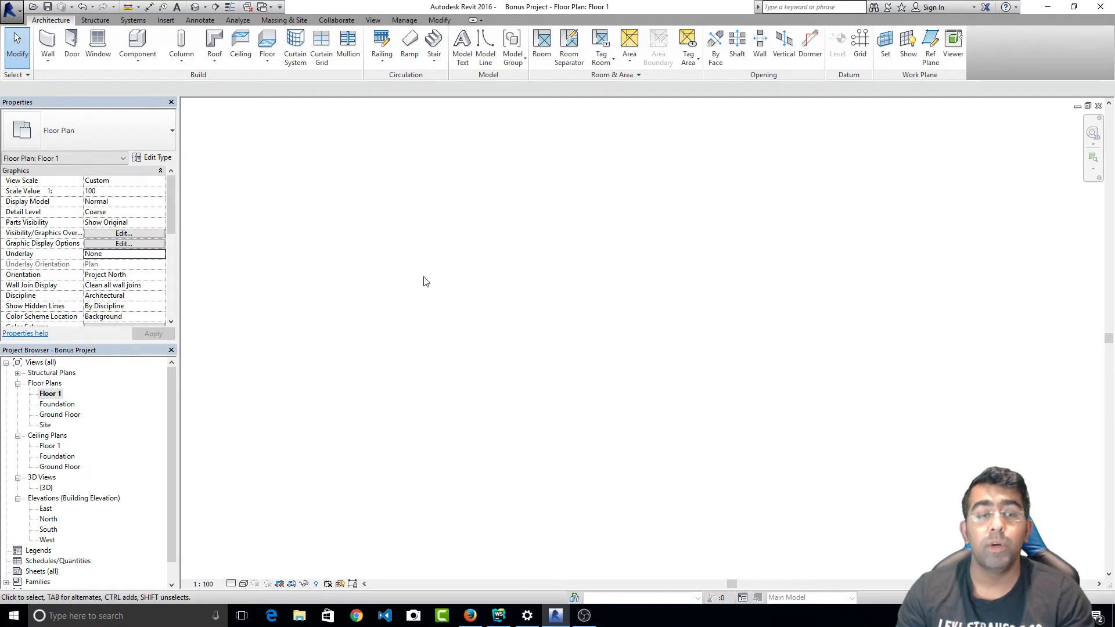
left_click_drag(423, 277, 549, 437)
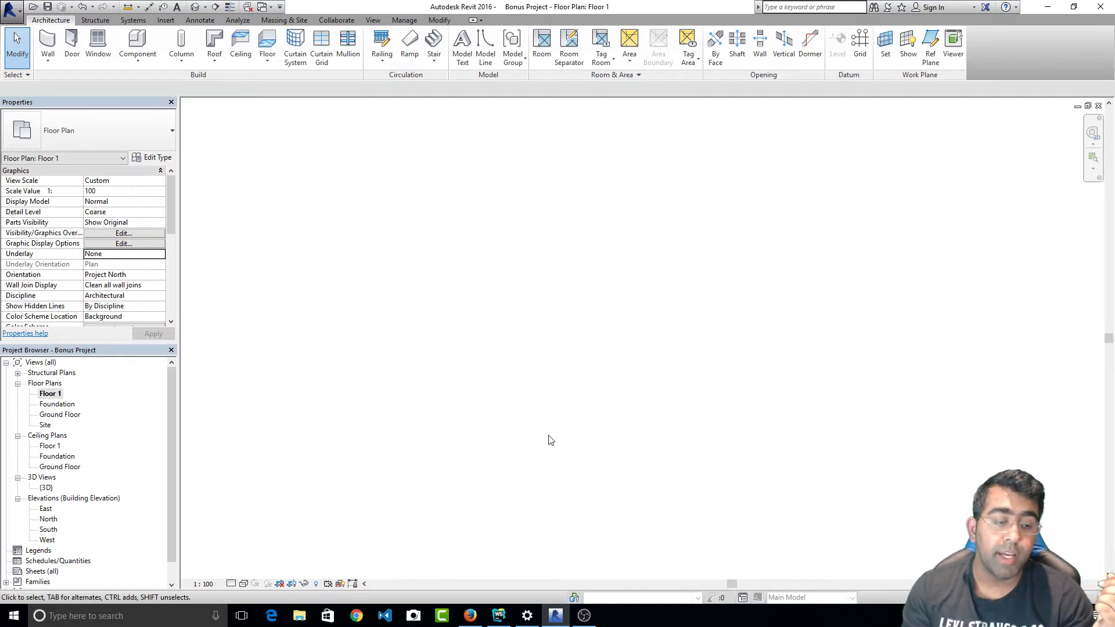
left_click(33, 257)
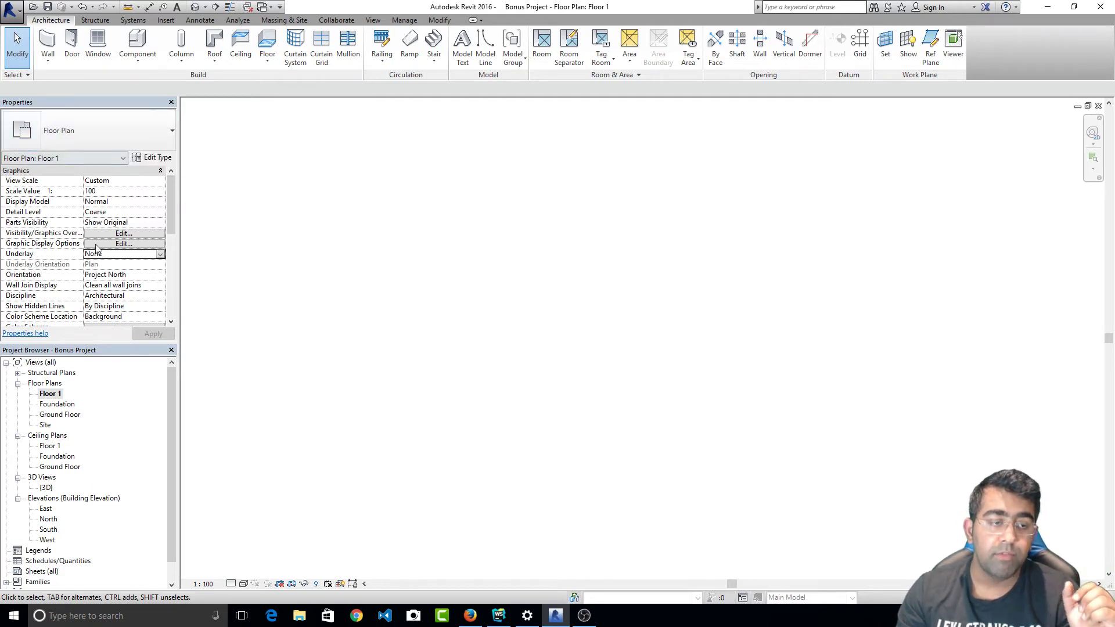
left_click(160, 254)
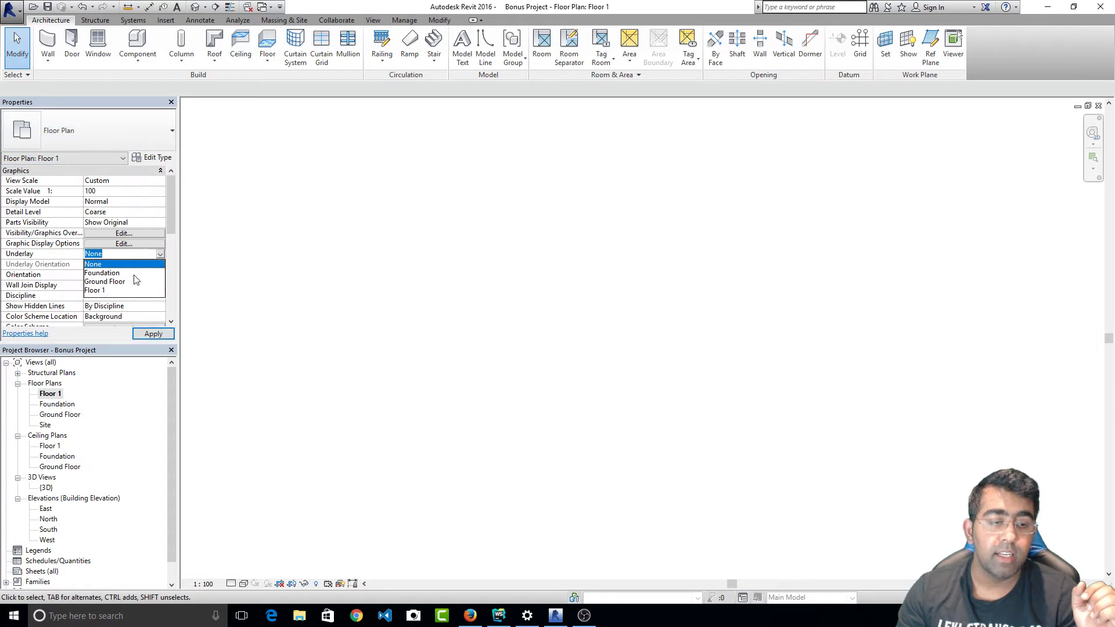
Apply Foundation as the Floor 1 underlay and zoom in on the grey slab outline
left_click(102, 273)
left_click(142, 334)
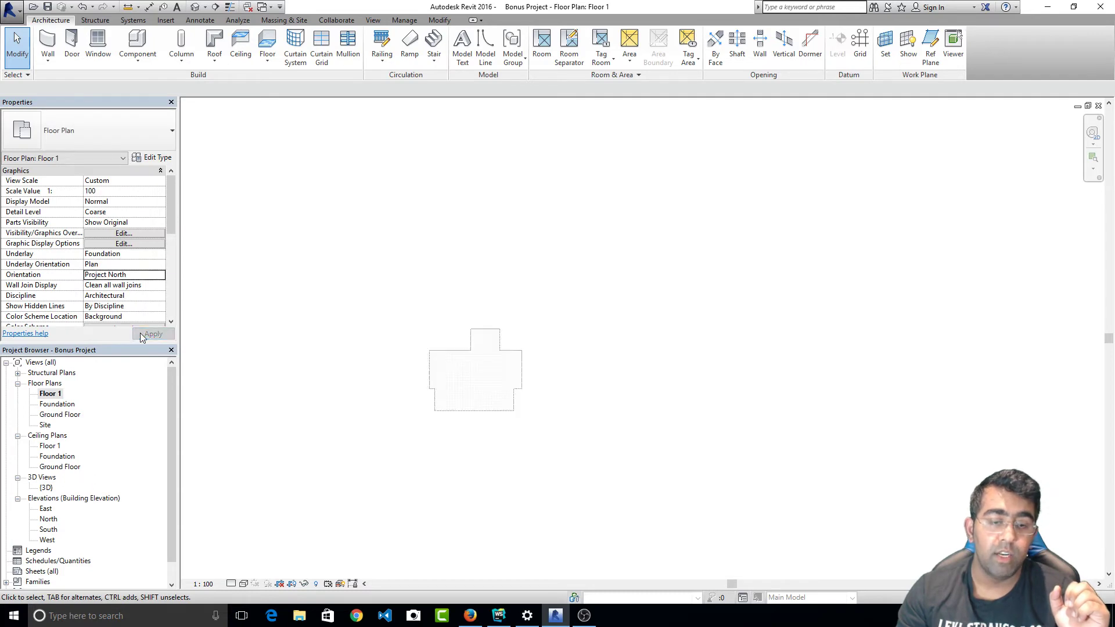
scroll(438, 350, "up", 3)
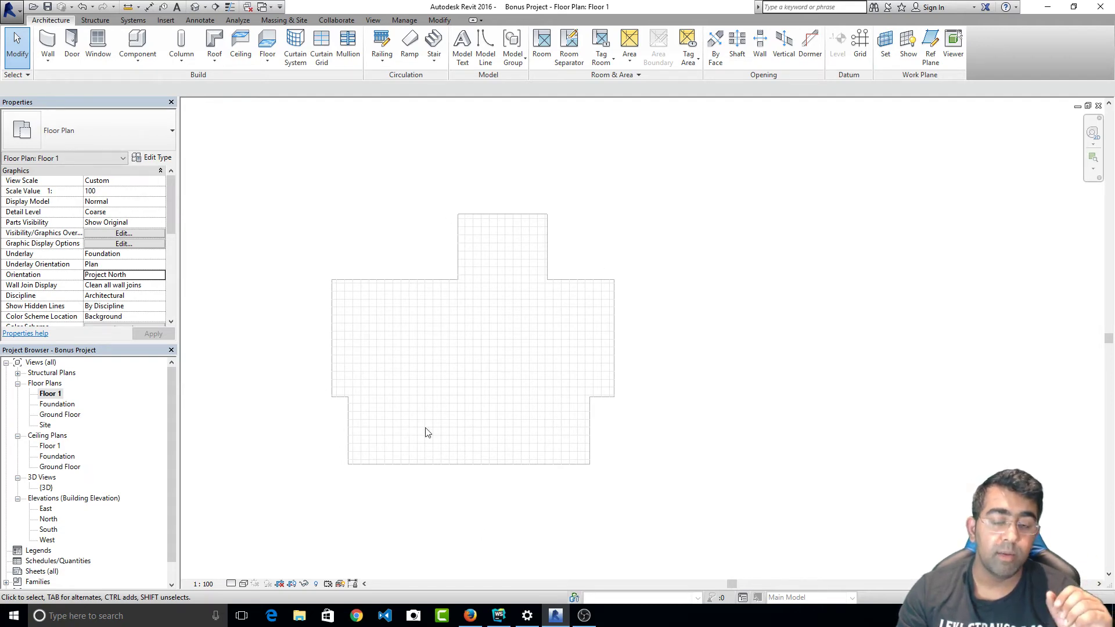
left_click(140, 275)
Switch the Floor 1 Underlay to Ground Floor, apply it, and zoom to view the greyed walls
left_click(146, 254)
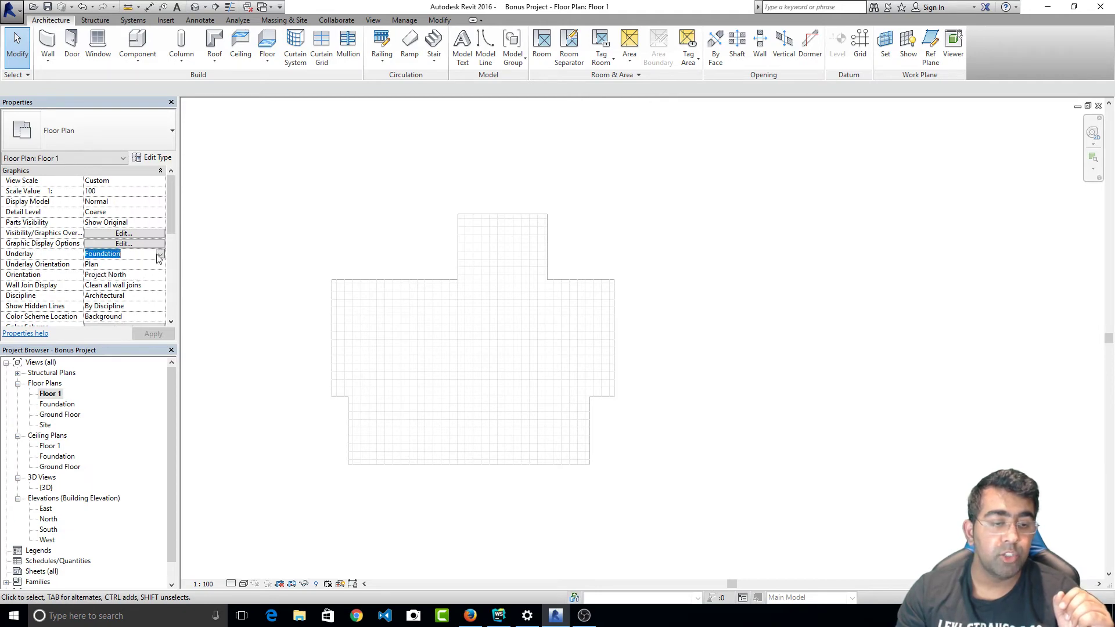
left_click(160, 255)
left_click(122, 282)
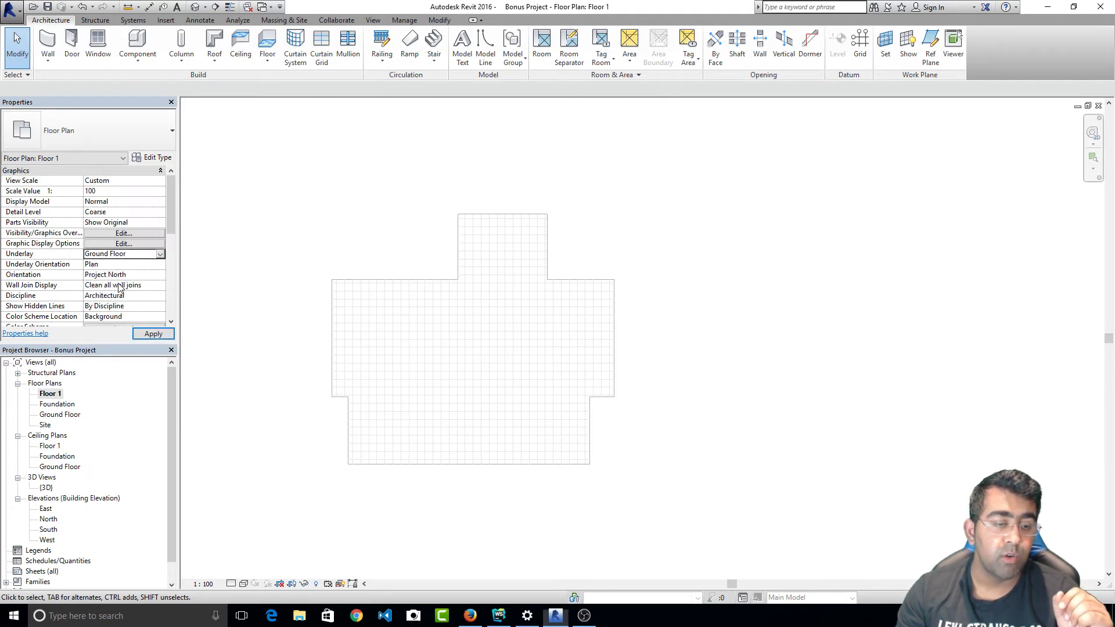
left_click(154, 334)
scroll(466, 387, "up", 2)
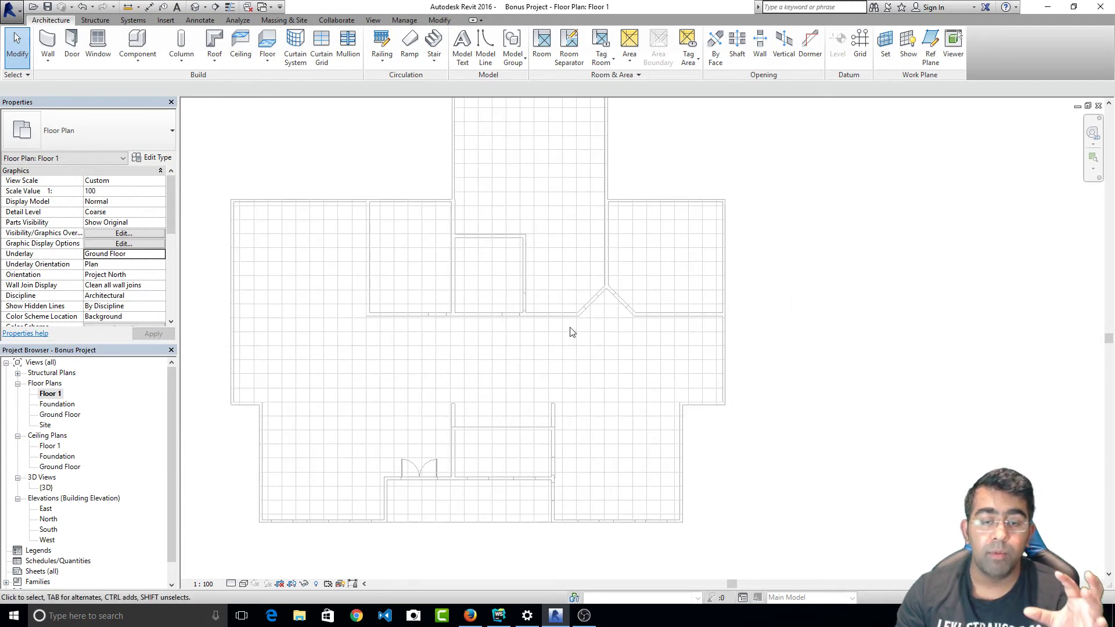
scroll(569, 316, "down", 2)
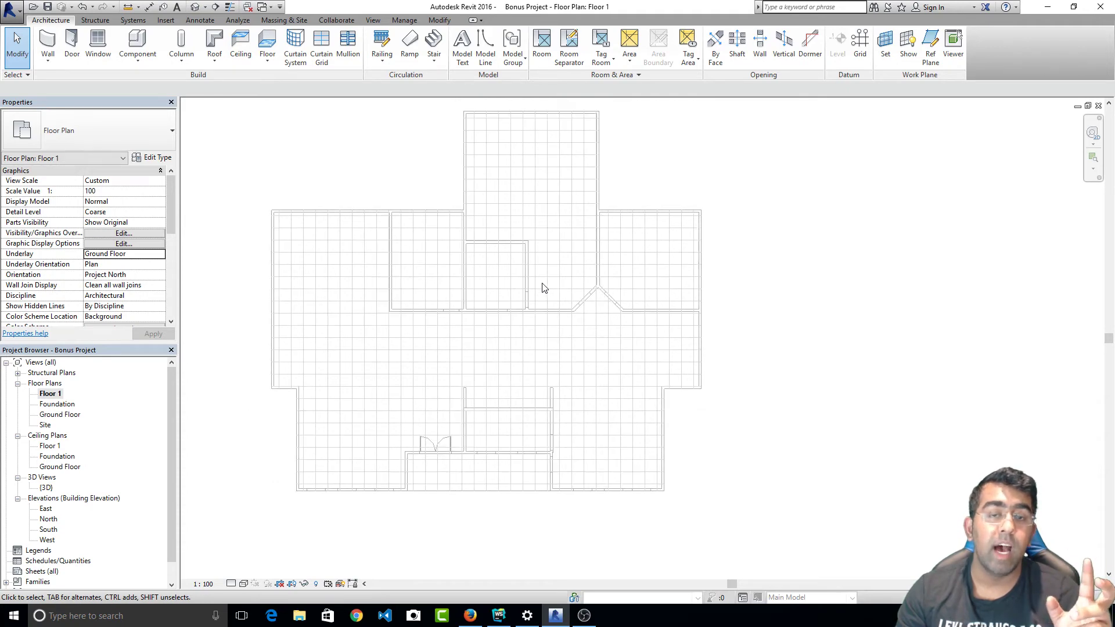